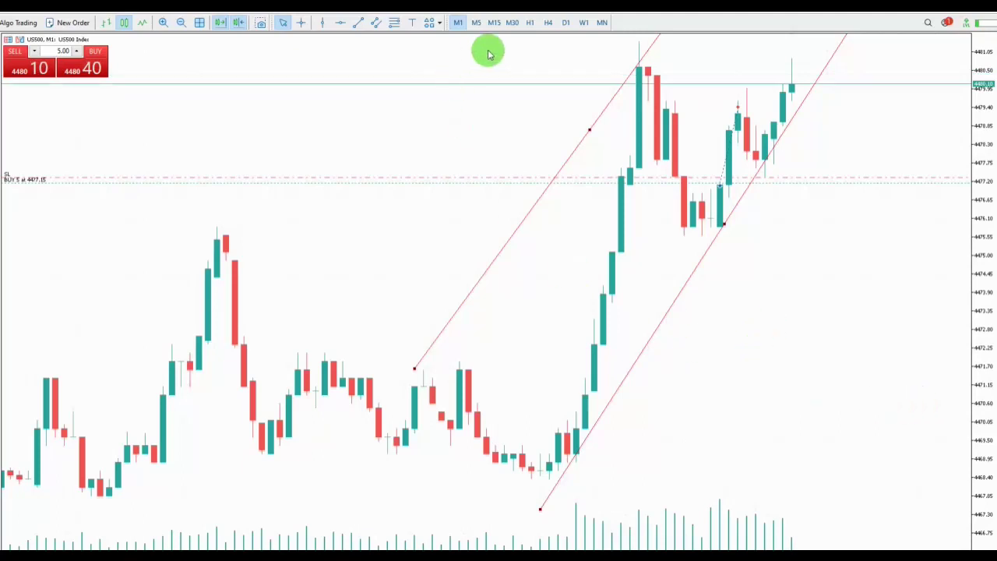
# Switch the US500 chart from the M1 to the M30 timeframe
pyautogui.click(513, 22)
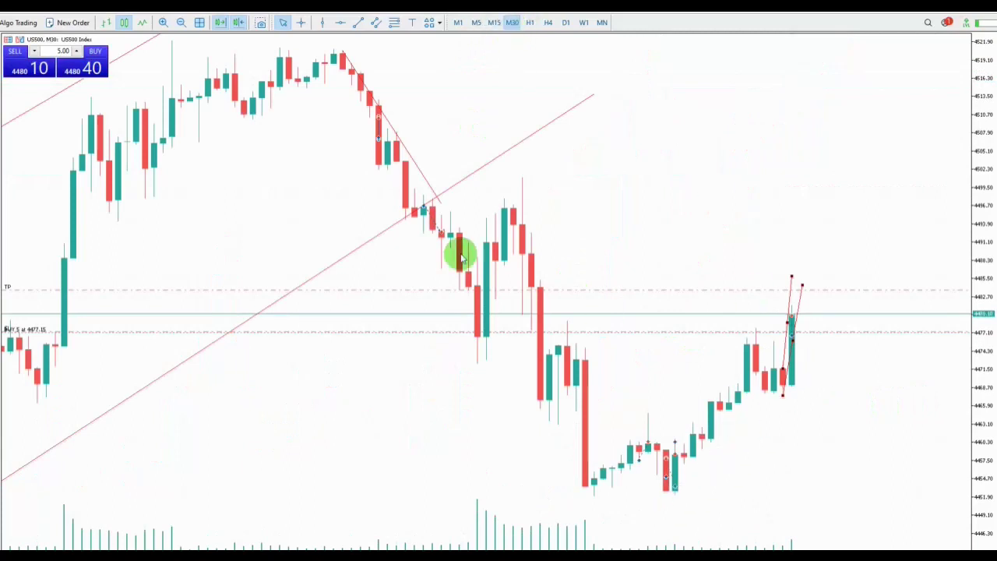
# Draw two parallel rising trend lines along the US500 rally, then switch to M5
pyautogui.click(358, 22)
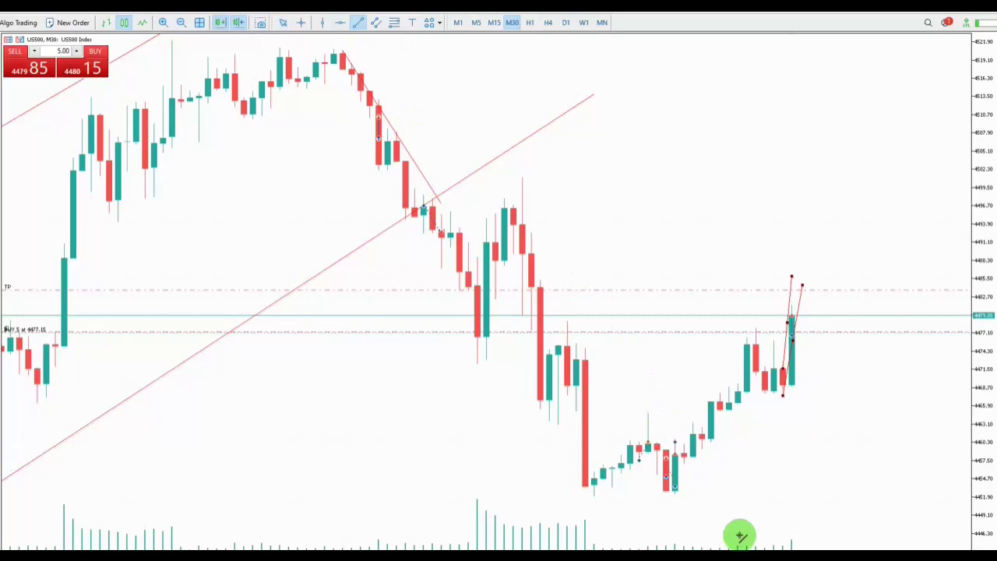
pyautogui.moveTo(668, 500); pyautogui.dragTo(846, 336)
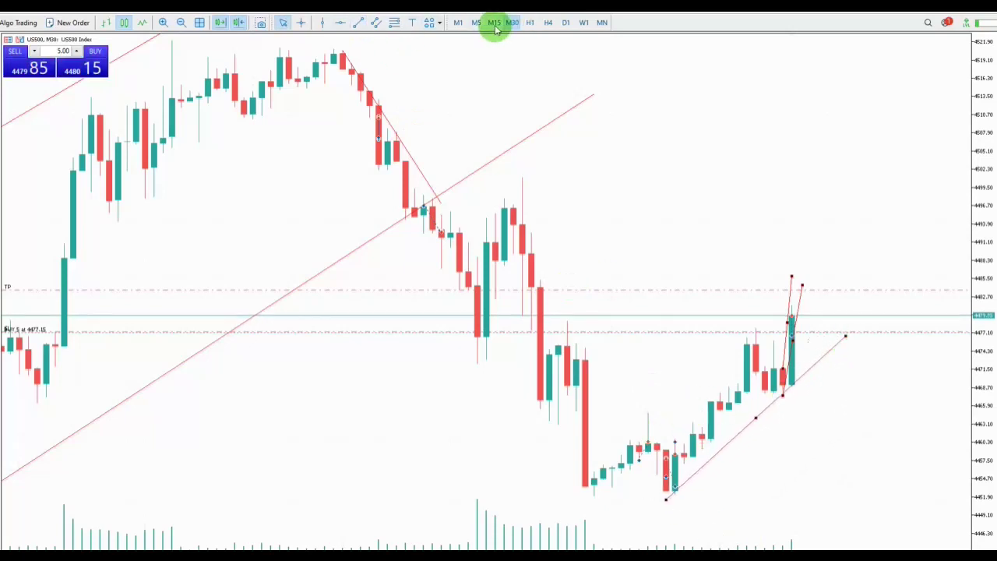
pyautogui.click(358, 23)
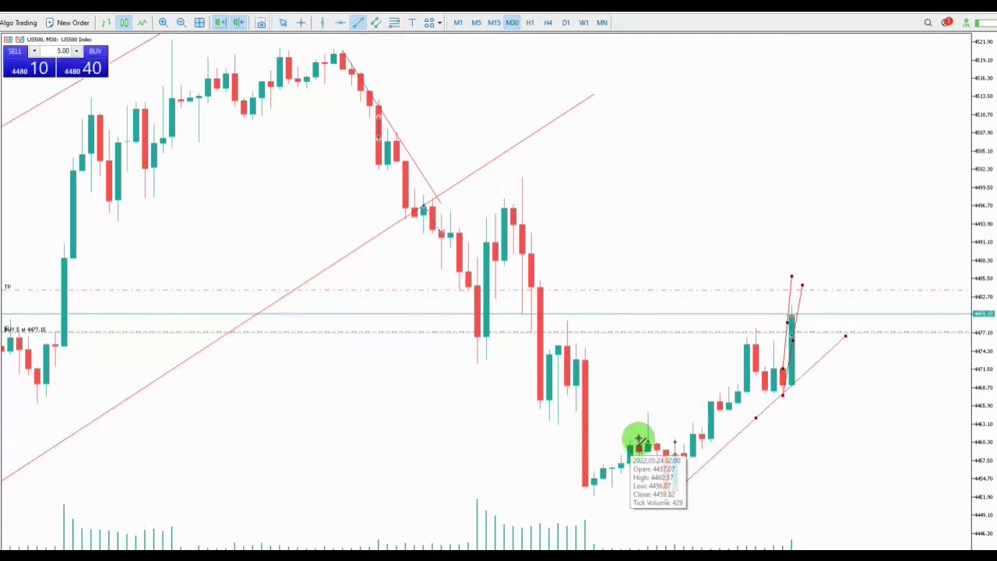
pyautogui.moveTo(643, 434); pyautogui.dragTo(809, 297)
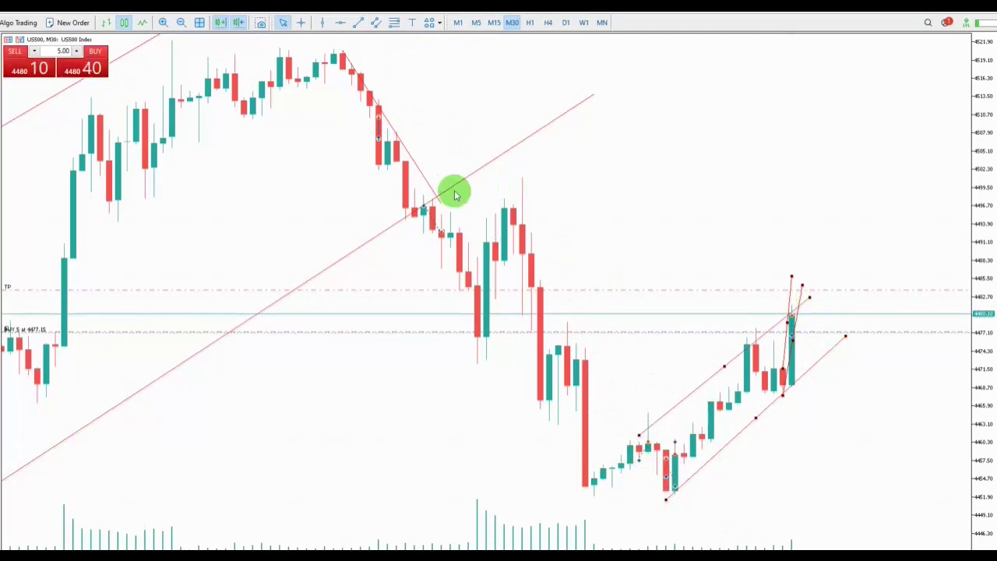
pyautogui.click(476, 22)
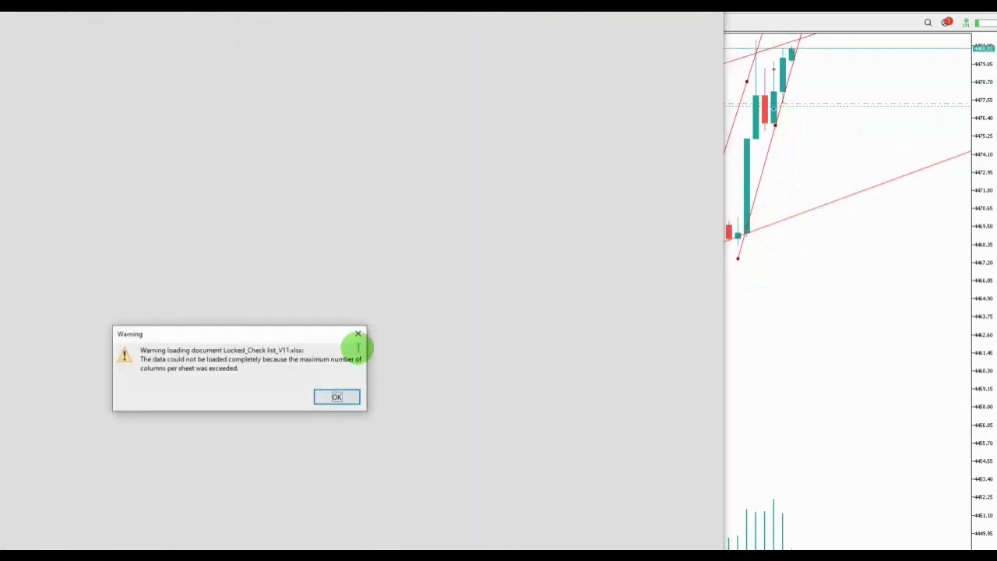
# Dismiss the column-limit loading warning and go to the Trading Journal sheet
pyautogui.click(357, 334)
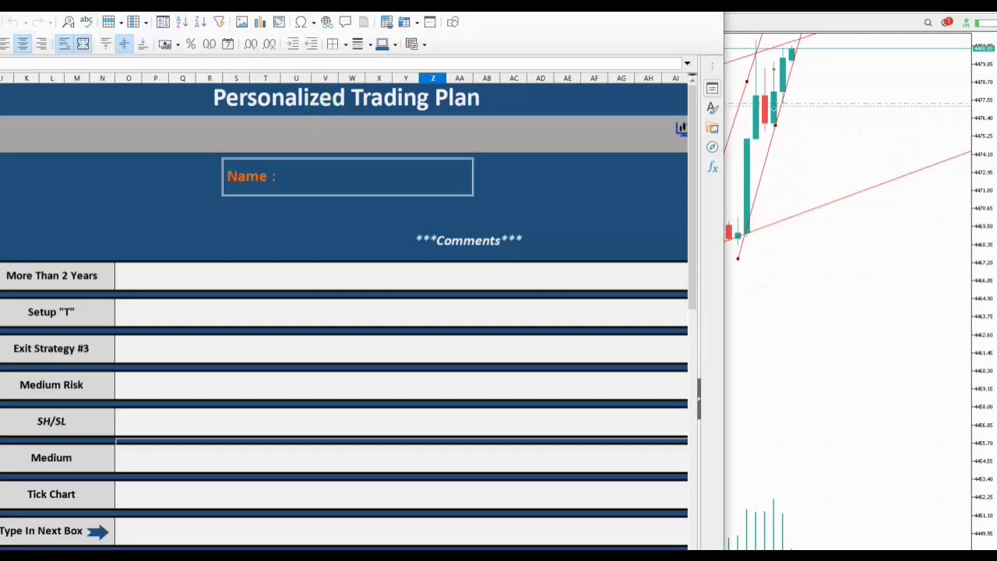
pyautogui.hotkey('ctrl', 'pagedown')
pyautogui.hotkey('ctrl', 'pageup')
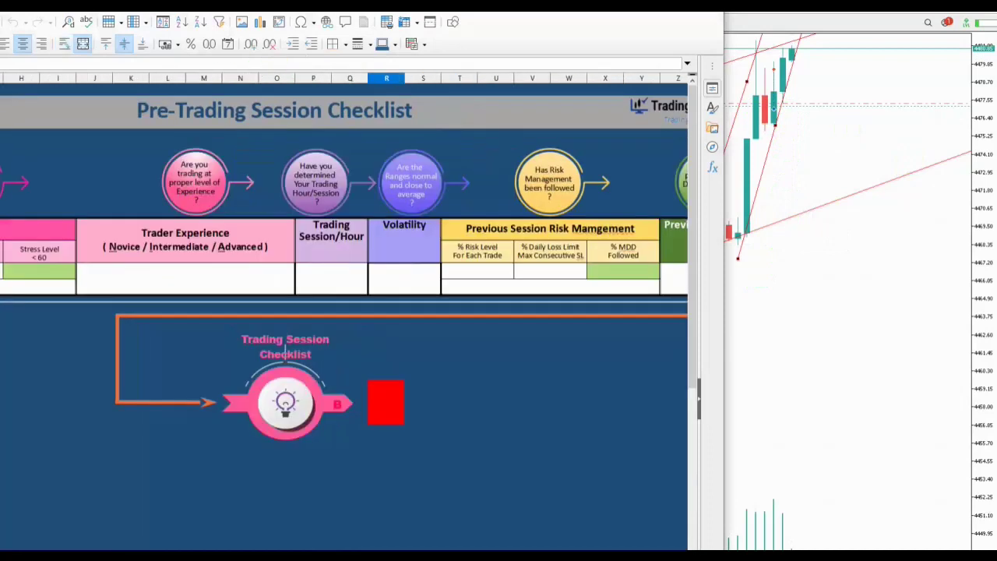
pyautogui.hotkey('ctrl', 'pagedown')
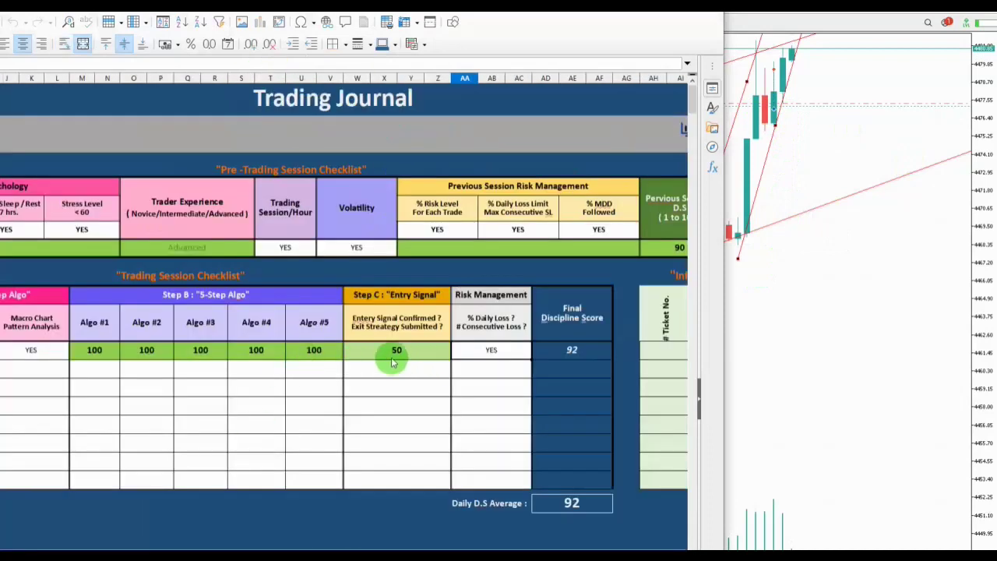
# Clear trade 1's Entry Signal score of 50 and its Algo #5 and Algo #4 scores
pyautogui.click(395, 351)
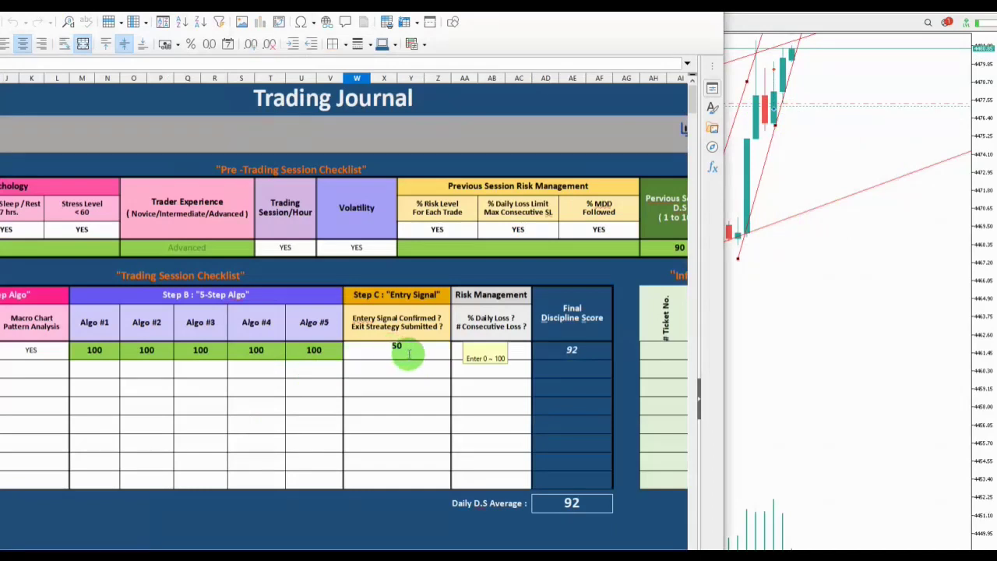
pyautogui.moveTo(399, 348); pyautogui.dragTo(377, 348)
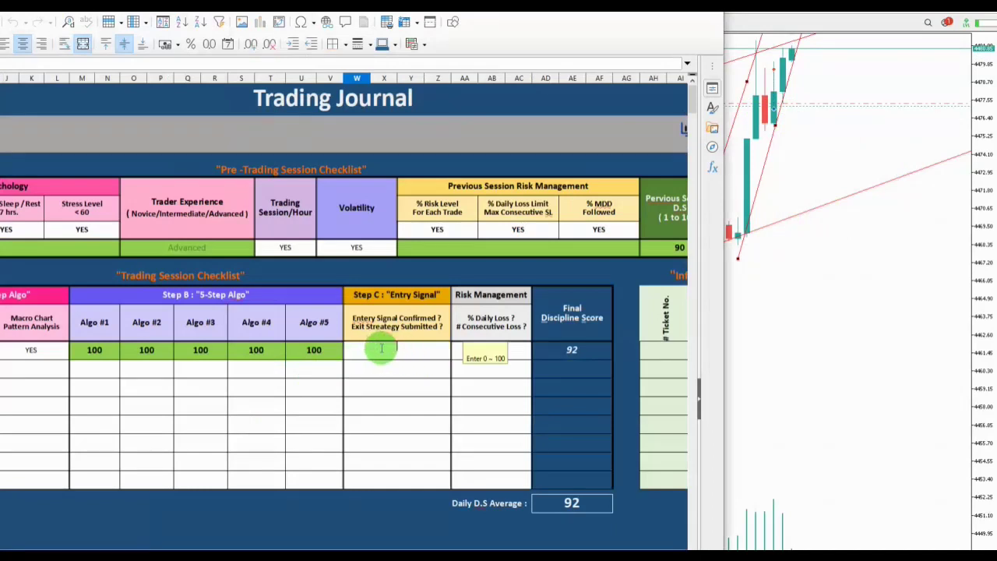
pyautogui.click(314, 349)
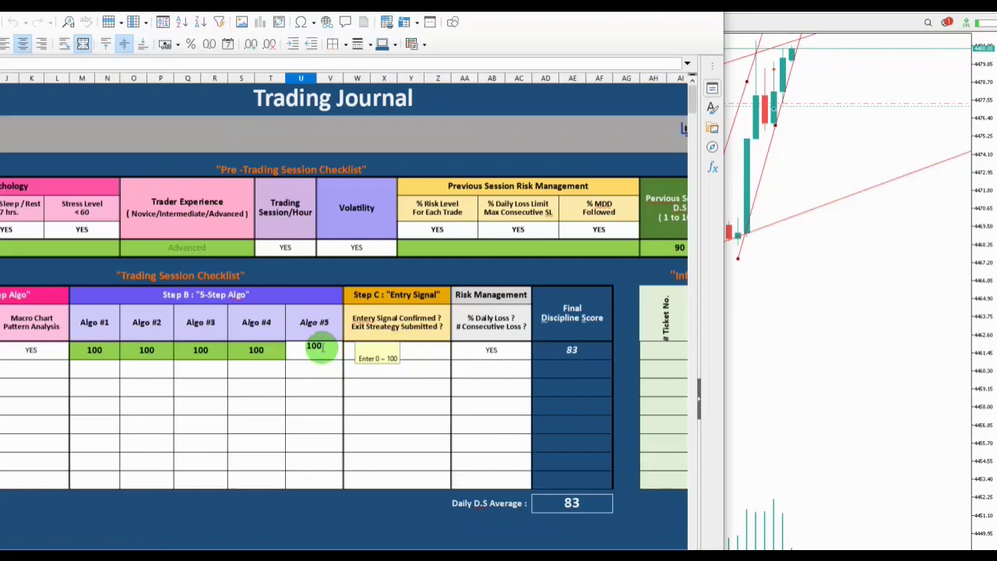
pyautogui.press('BackSpace')
pyautogui.click(258, 348)
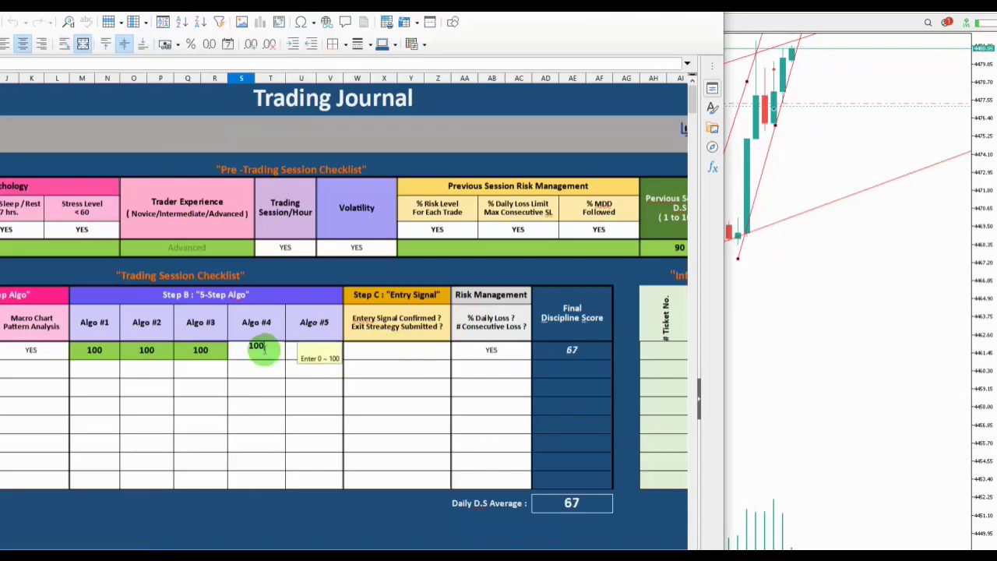
pyautogui.press('BackSpace')
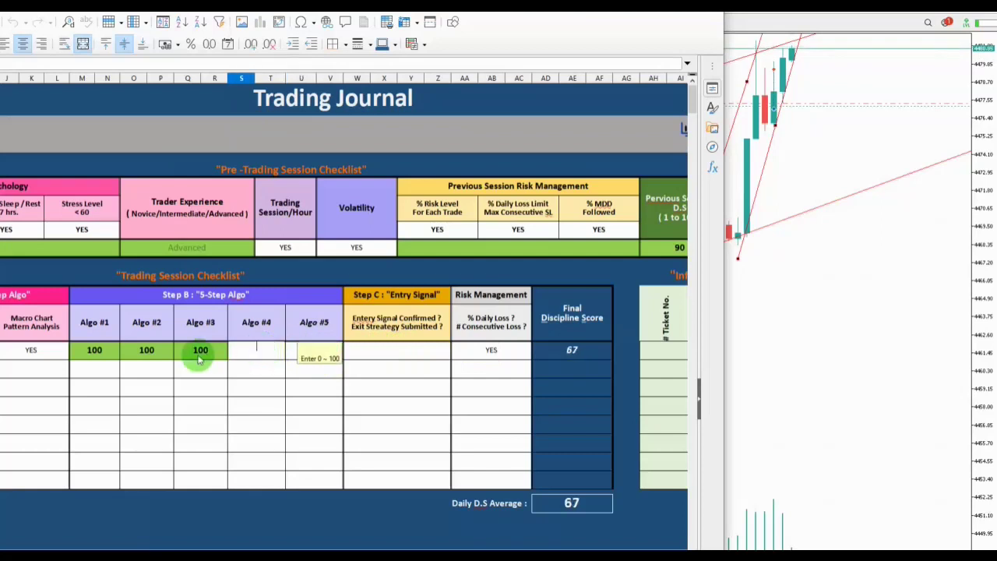
# Delete trade 1's Algo #3 and Algo #2 scores of 100, leaving Algo #1 selected
pyautogui.click(200, 349)
pyautogui.doubleClick(200, 349)
pyautogui.press('BackSpace')
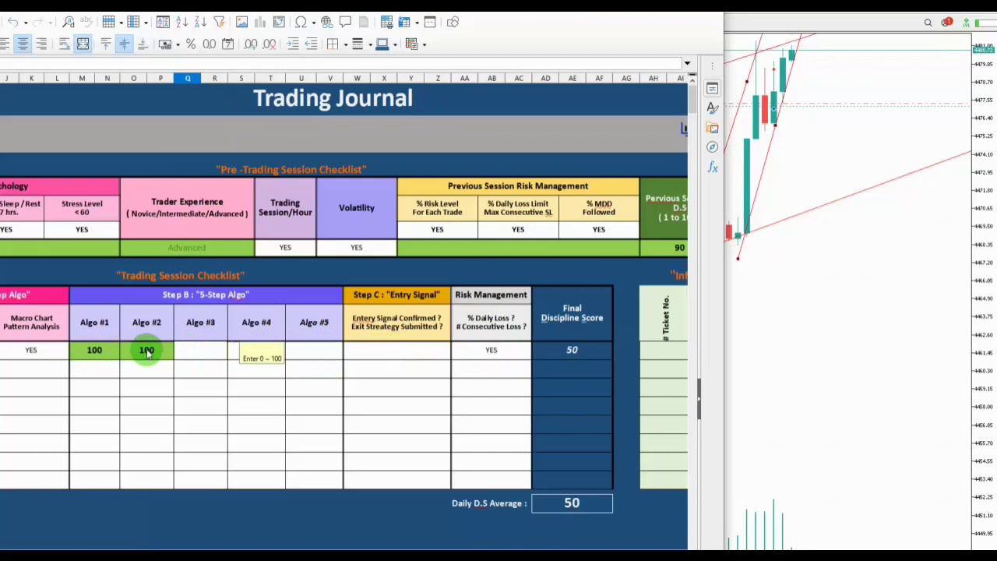
pyautogui.click(145, 349)
pyautogui.doubleClick(145, 349)
pyautogui.press('BackSpace')
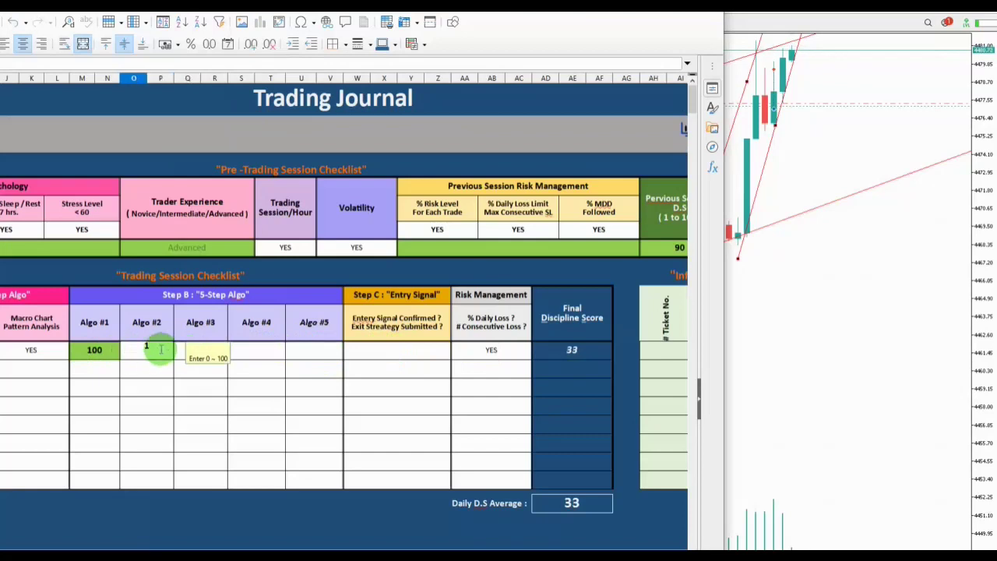
pyautogui.click(103, 352)
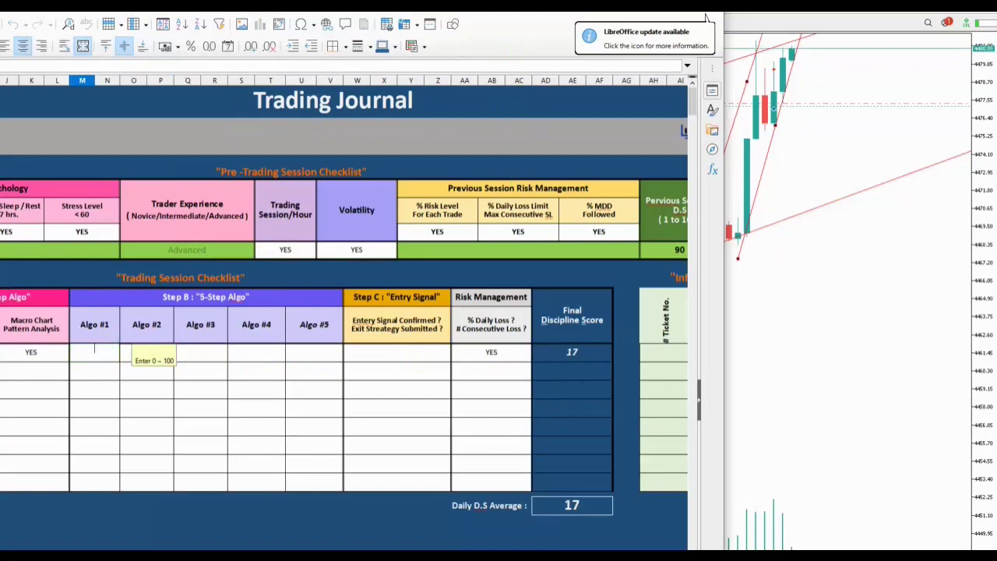
pyautogui.moveTo(704, 15); pyautogui.dragTo(732, 69)
# Enter 100 in trade 1's Algo #1 and Algo #2 cells, bringing the score to 33
pyautogui.click(301, 421)
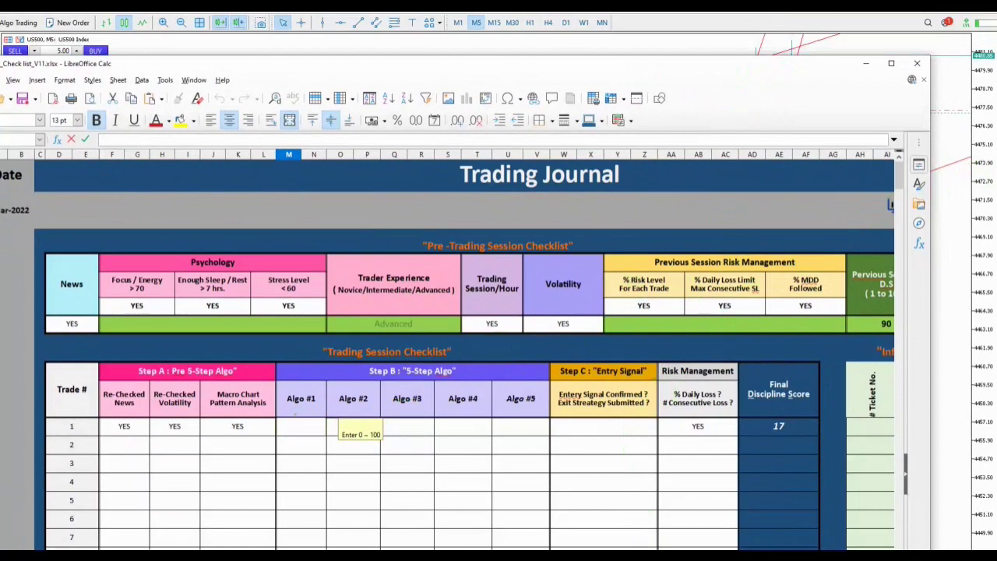
pyautogui.write('00')
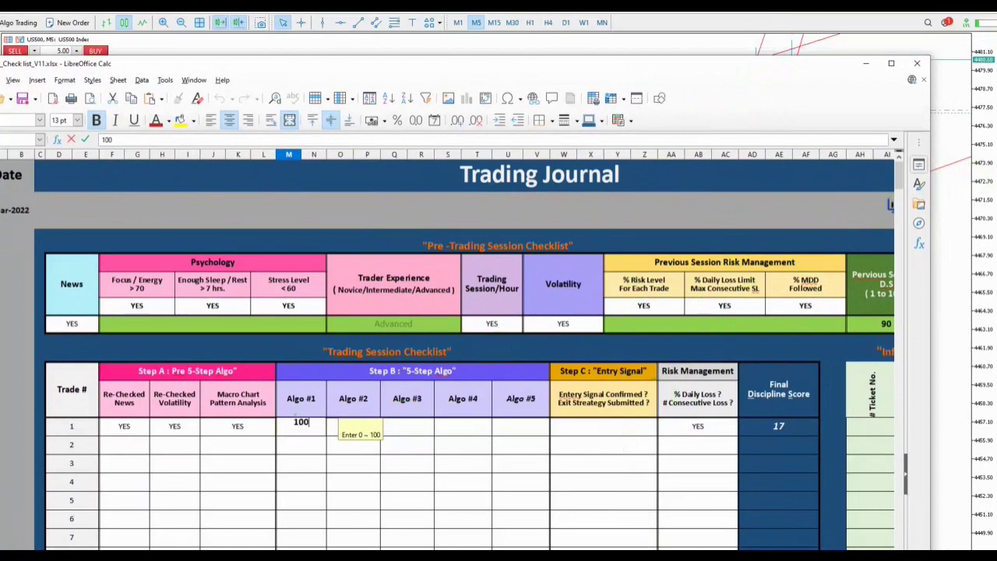
pyautogui.click(341, 430)
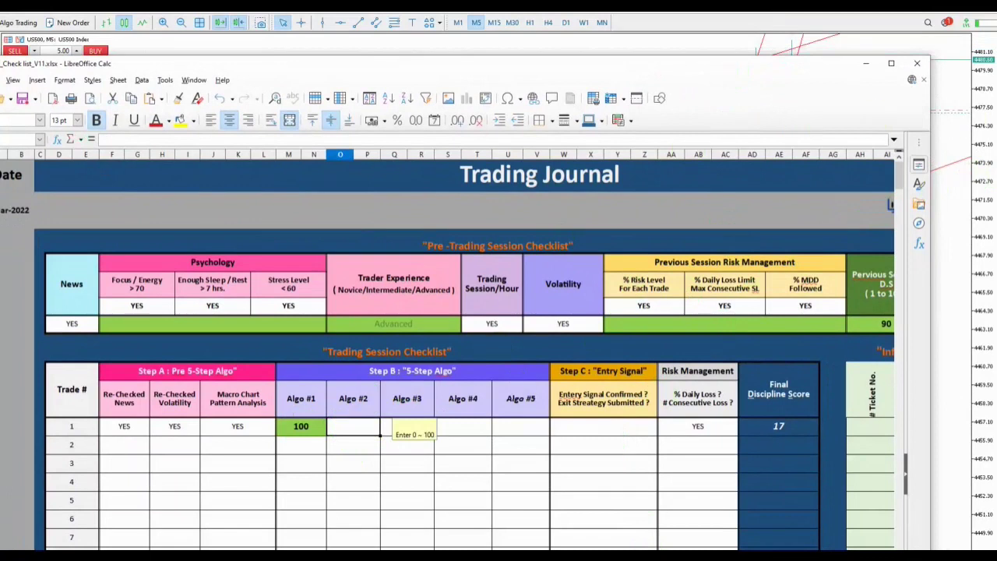
pyautogui.doubleClick(349, 425)
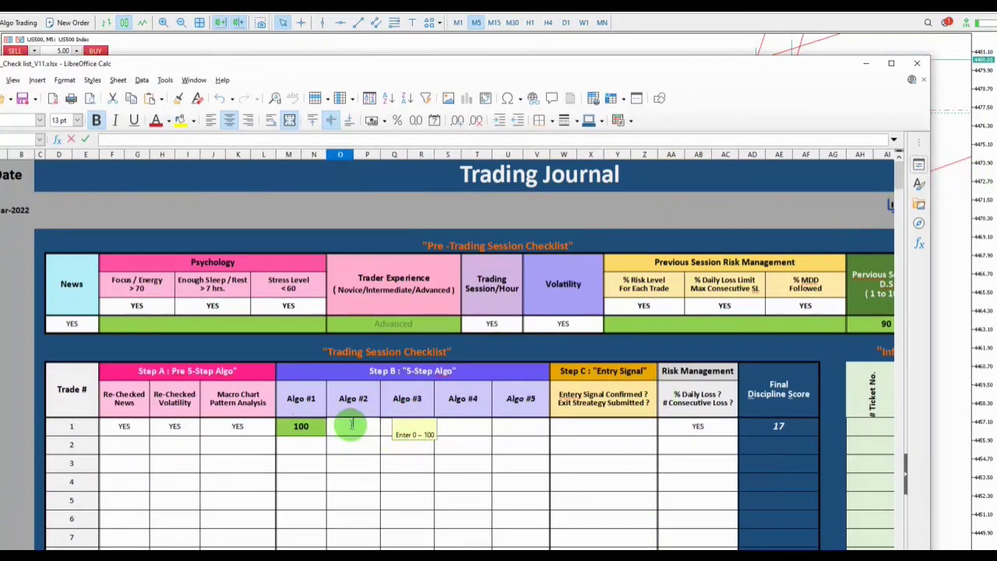
pyautogui.write('100')
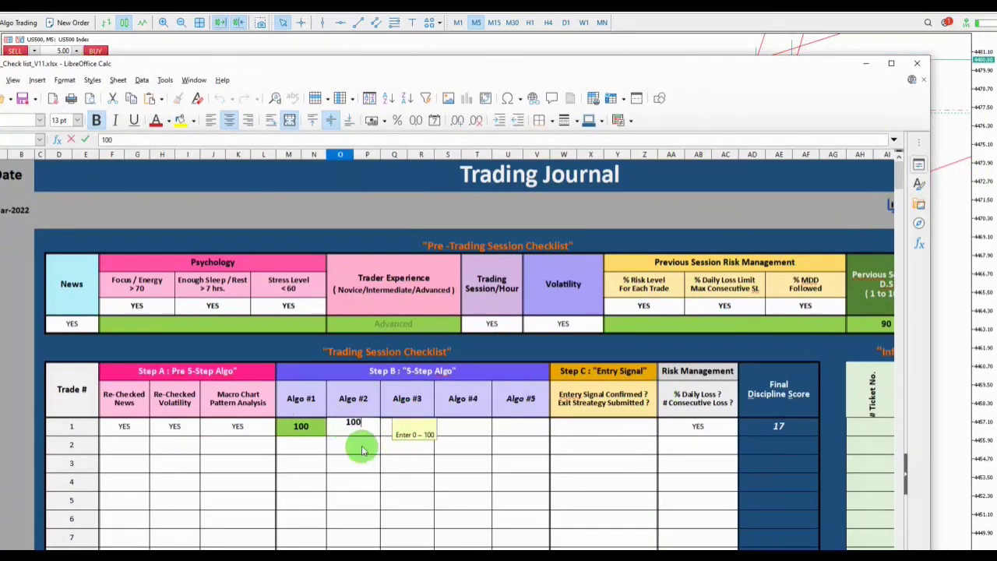
pyautogui.click(394, 428)
pyautogui.doubleClick(402, 426)
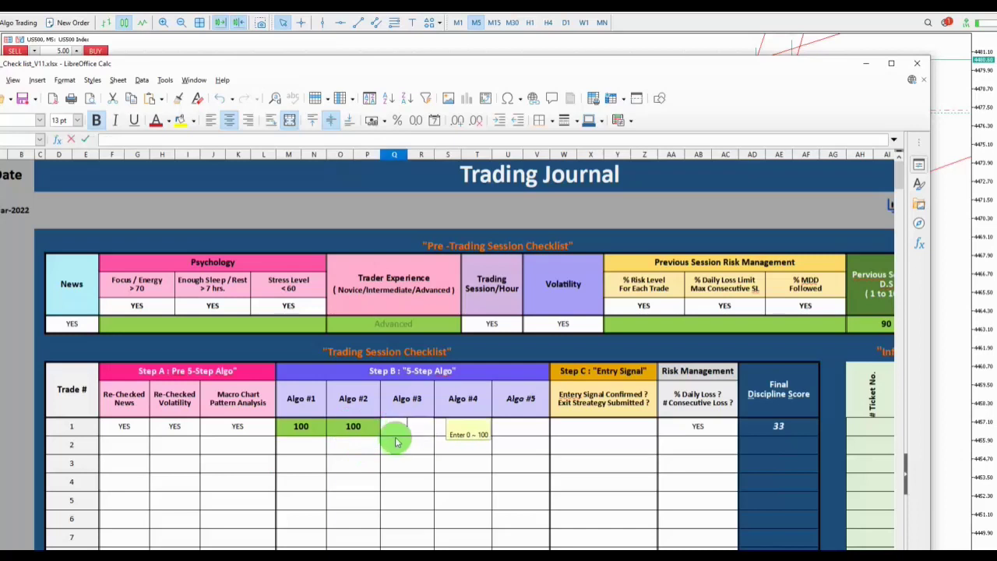
pyautogui.click(774, 27)
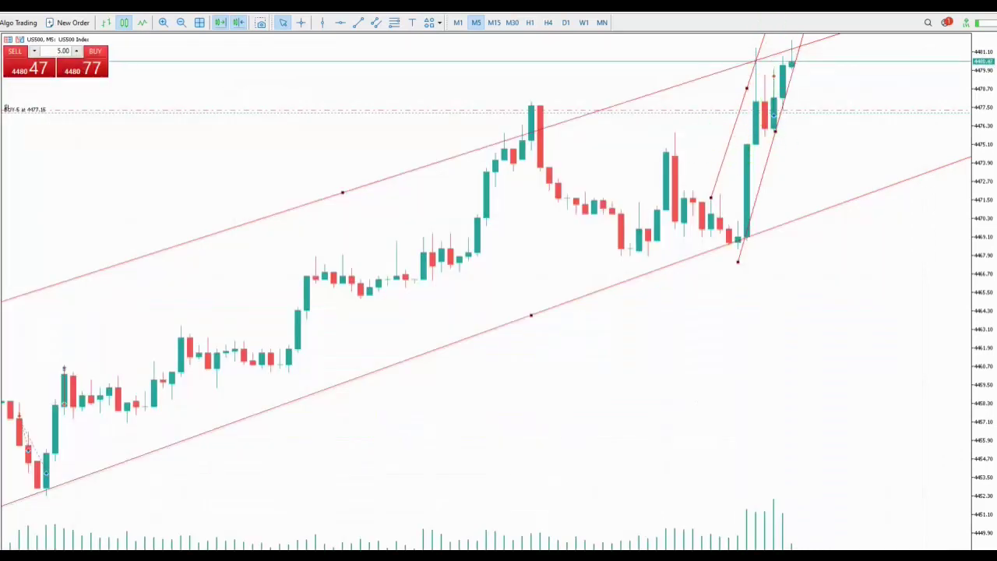
pyautogui.click(511, 21)
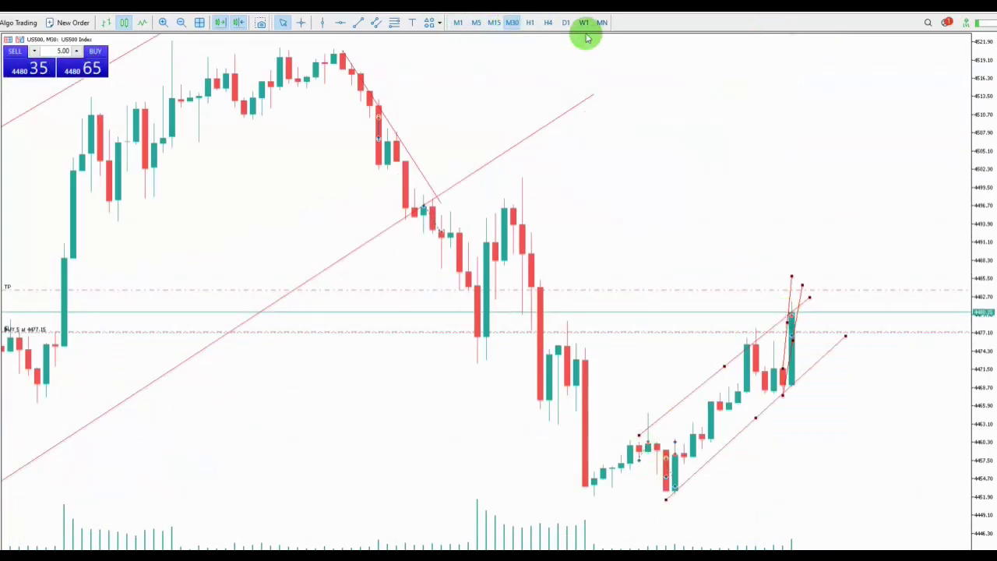
pyautogui.click(475, 23)
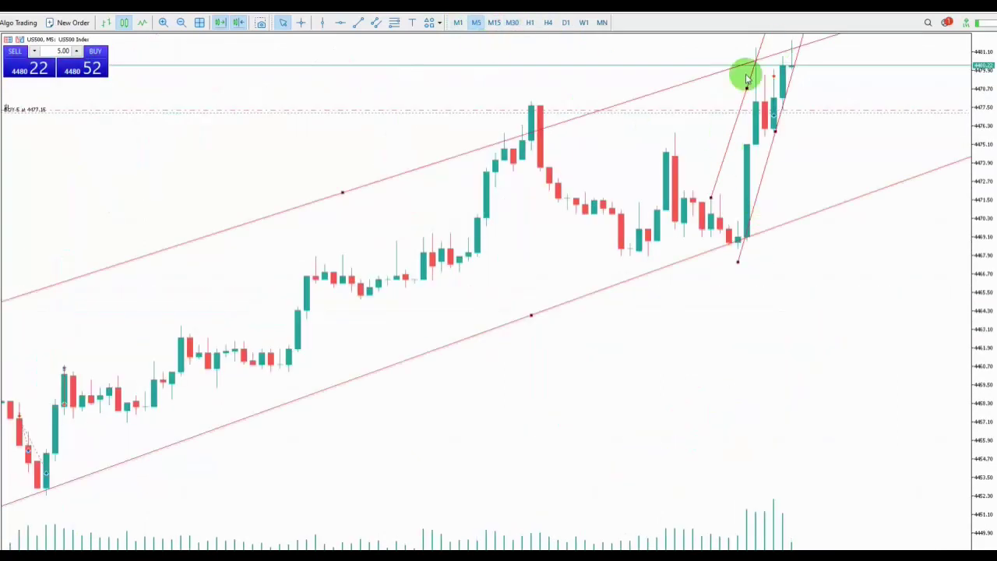
pyautogui.hotkey('alt', 'Tab')
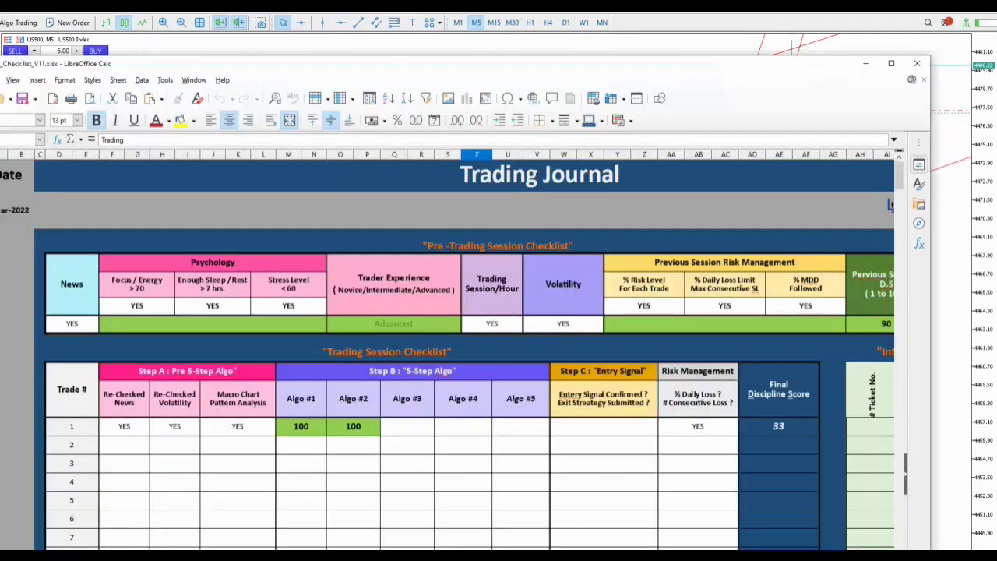
# Enter 100 in trade 1's Algo #3 cell, then bring the MT5 chart forward
pyautogui.click(407, 425)
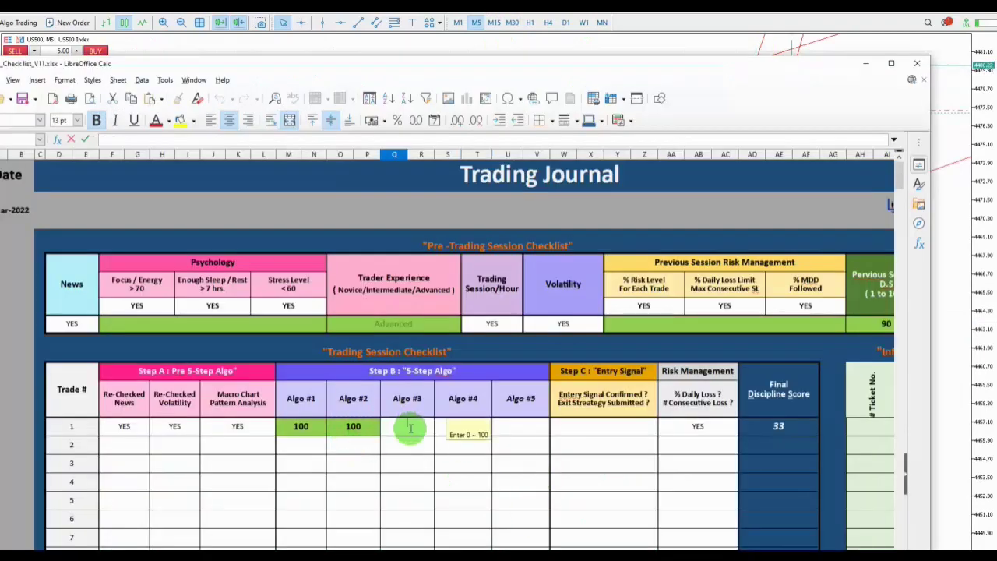
pyautogui.write('100')
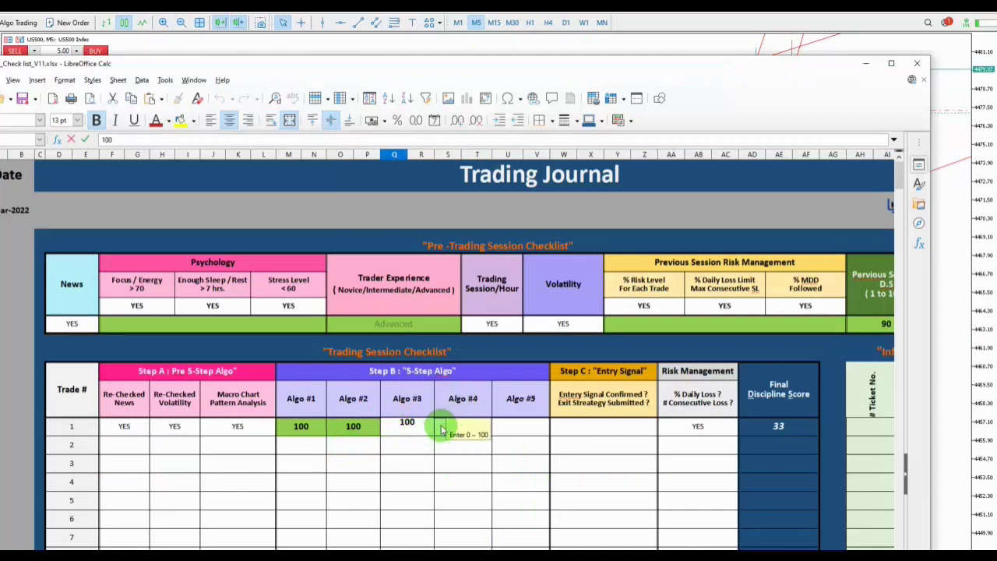
pyautogui.click(442, 427)
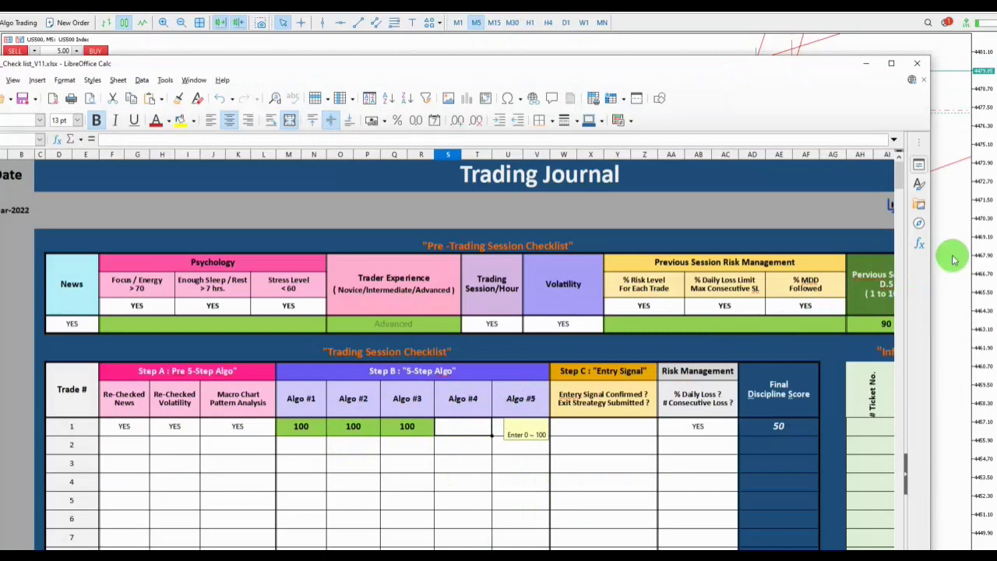
pyautogui.click(930, 269)
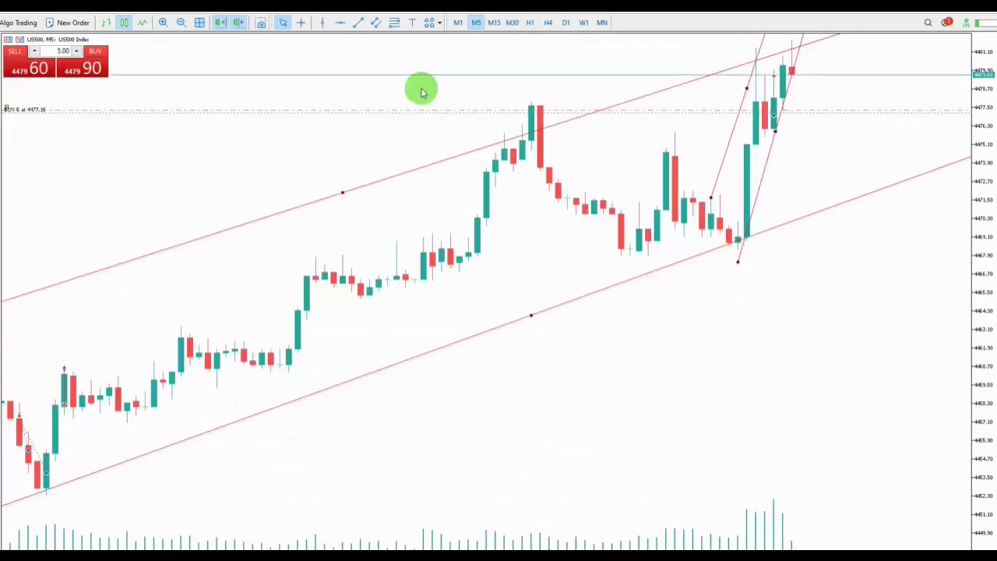
# Switch US500 to M1 candles and draw a falling trendline down across the pullback
pyautogui.click(457, 23)
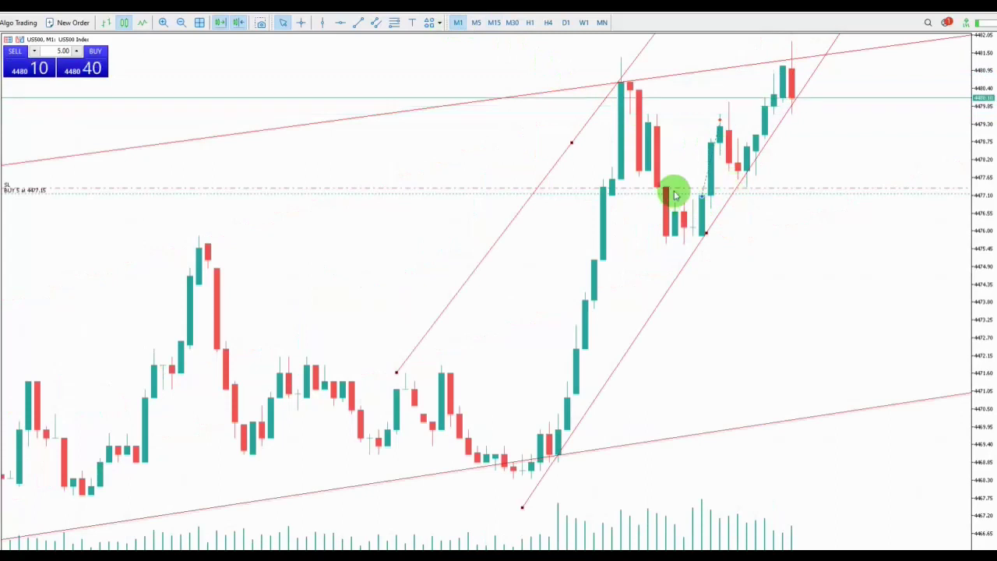
pyautogui.moveTo(701, 193)
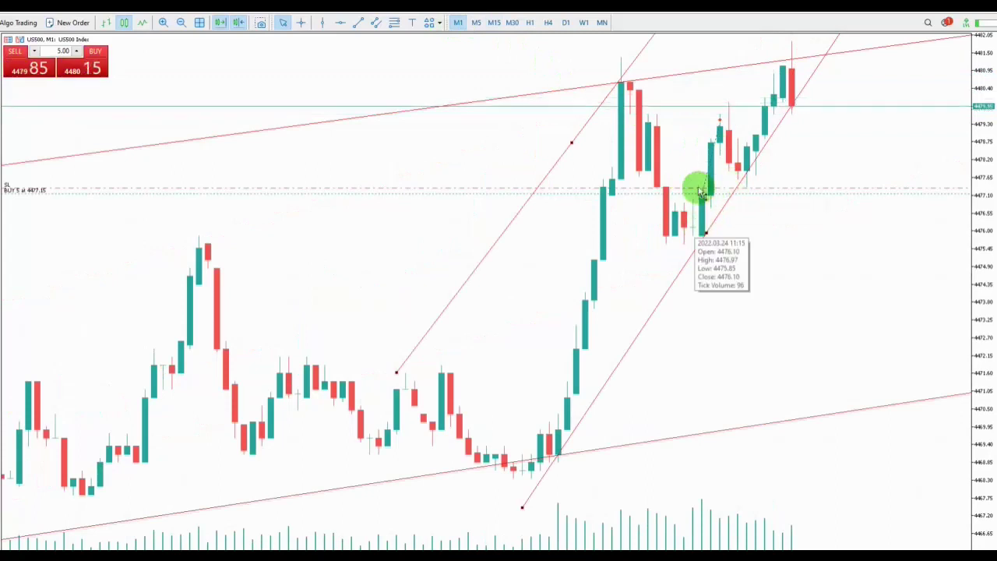
pyautogui.click(356, 23)
pyautogui.moveTo(630, 66); pyautogui.dragTo(737, 255)
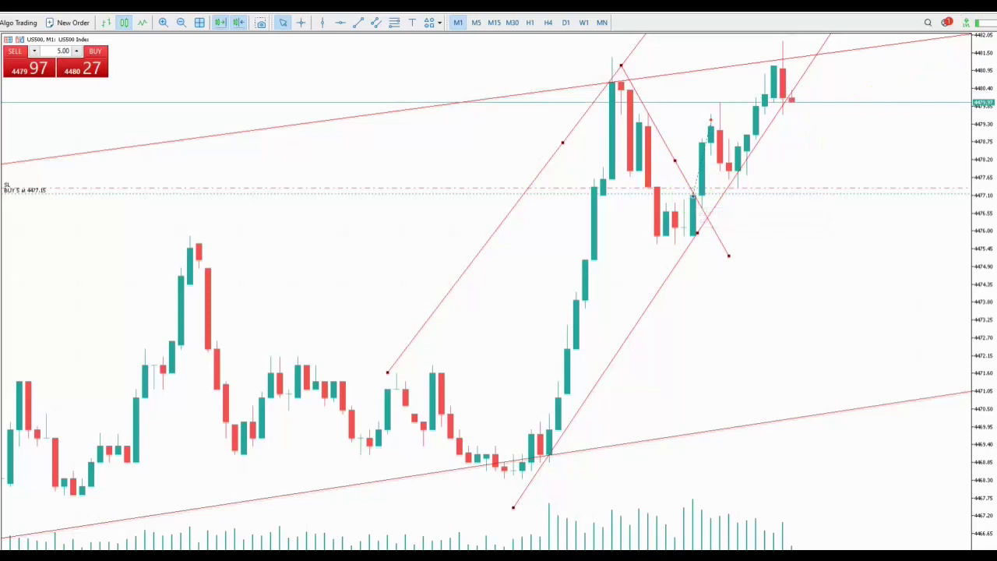
pyautogui.click(696, 191)
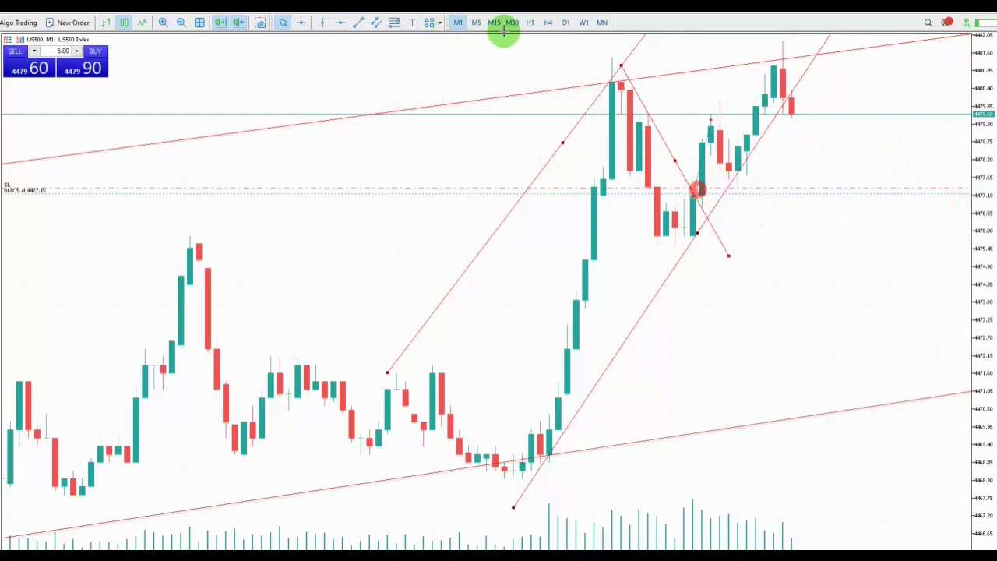
# Drag the buy trade's stop loss above entry, then select trade 1's Algo #4 cell in Calc
pyautogui.moveTo(800, 192); pyautogui.dragTo(795, 130)
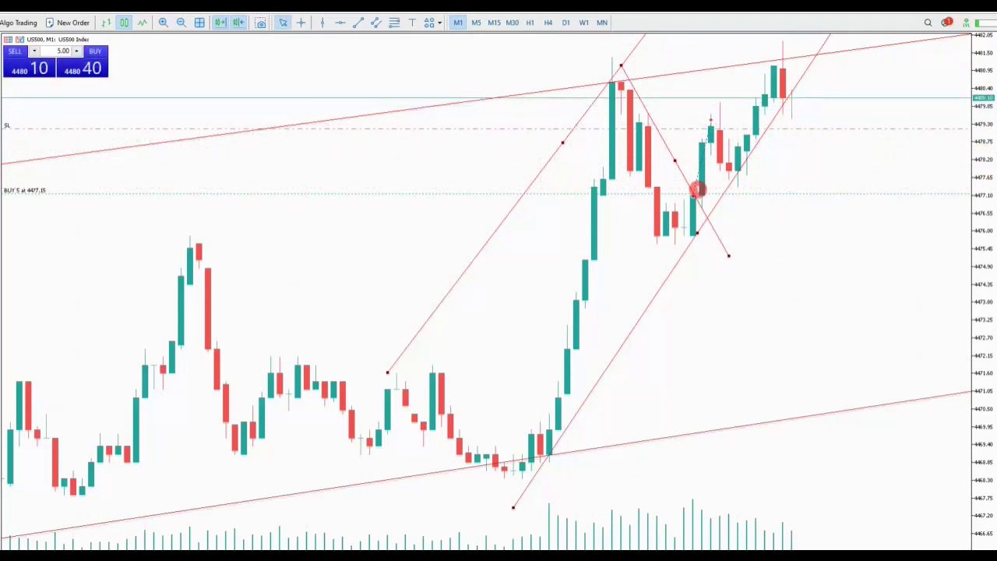
pyautogui.hotkey('alt', 'Tab')
pyautogui.click(474, 428)
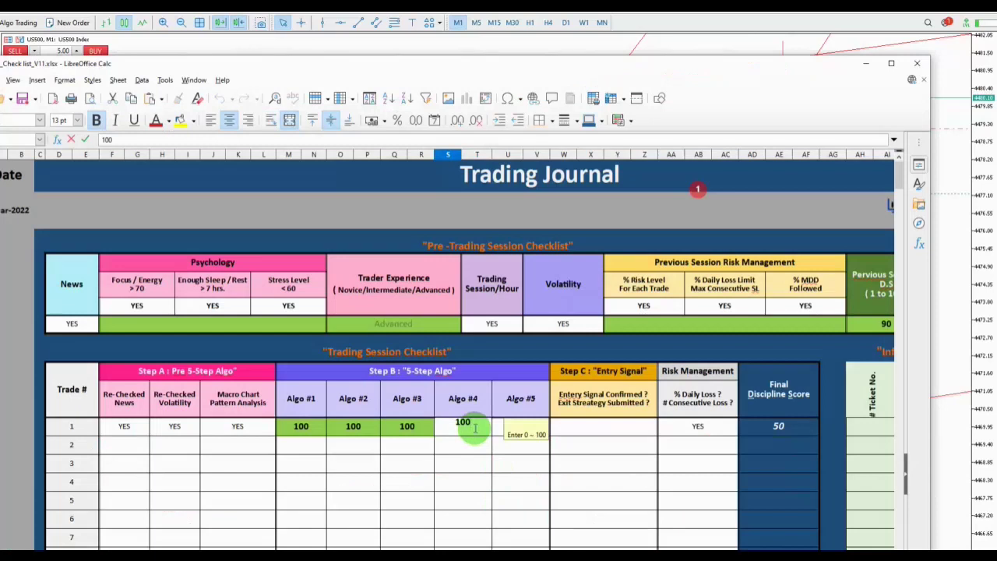
# Score 100 for Algo #4, Algo #5 and Entry Signal, then minimize the journal window
pyautogui.doubleClick(497, 427)
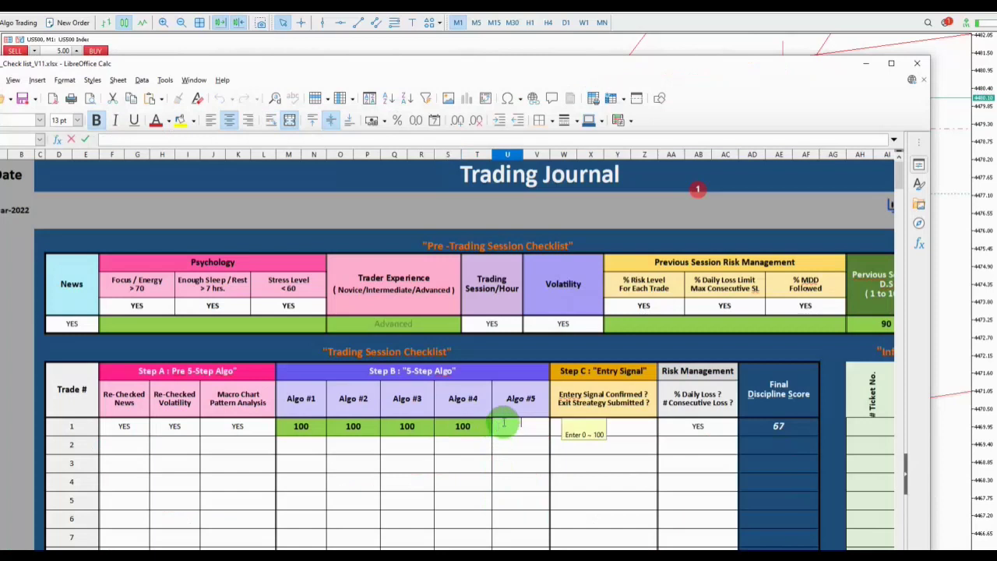
pyautogui.write('100')
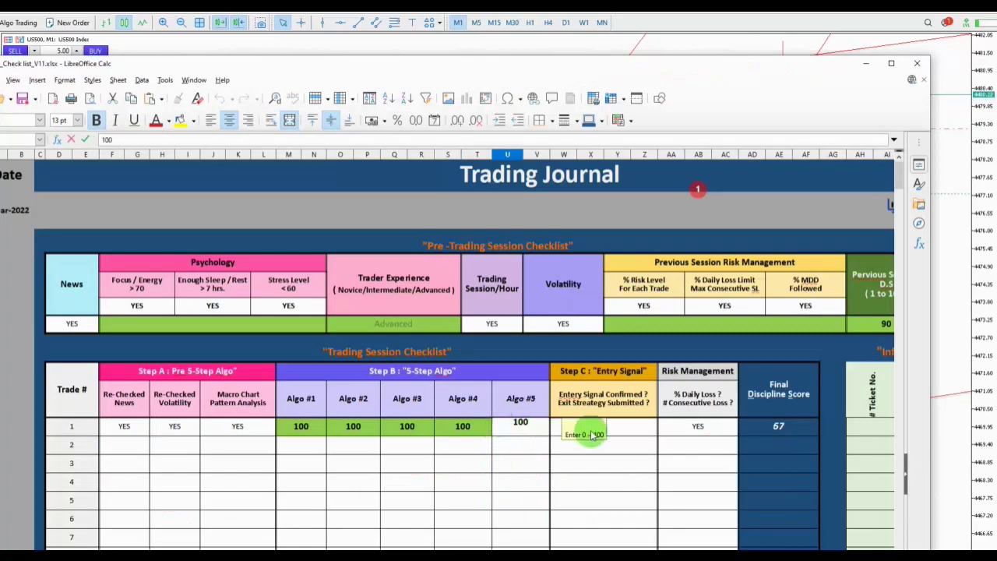
pyautogui.click(627, 434)
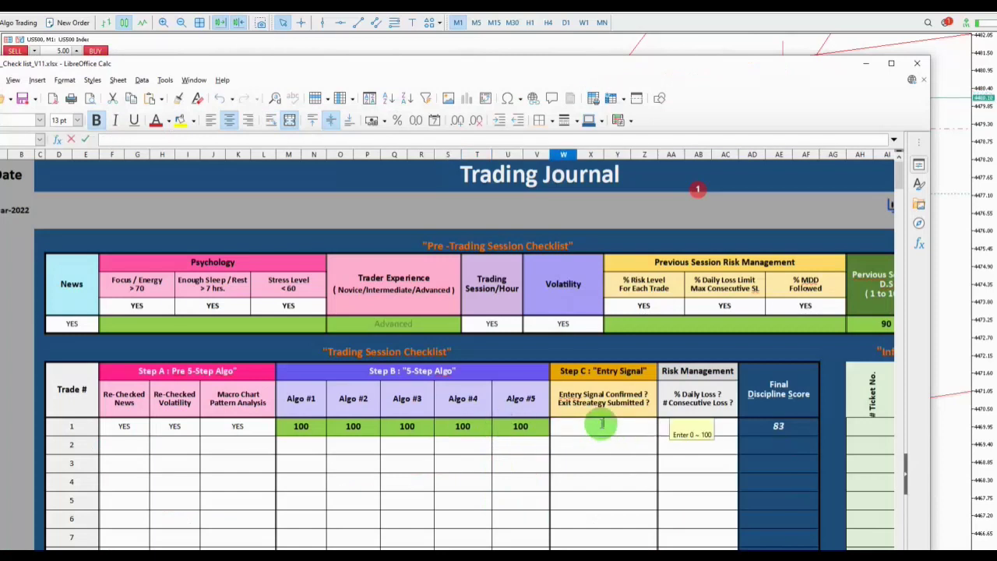
pyautogui.write('100')
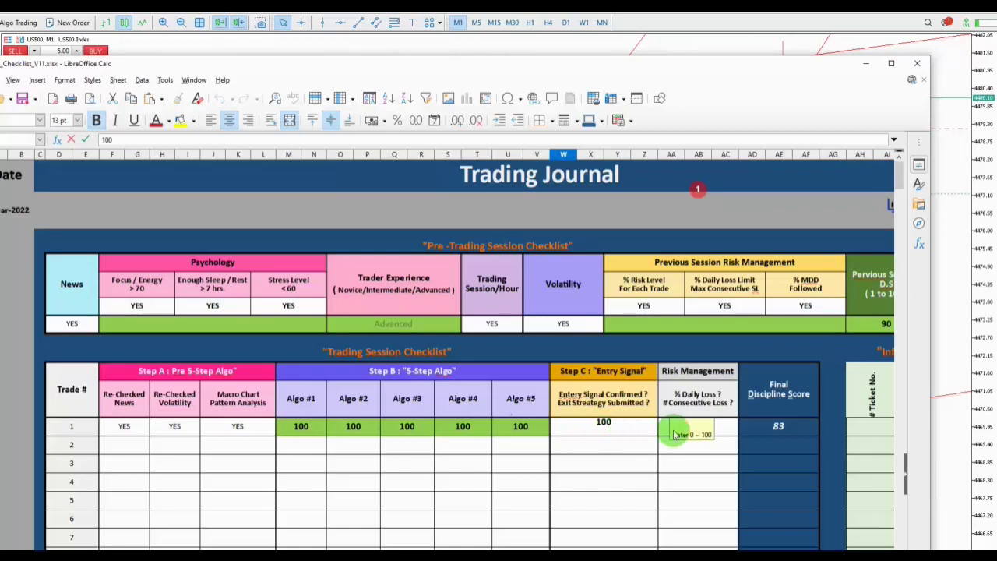
pyautogui.press('Return')
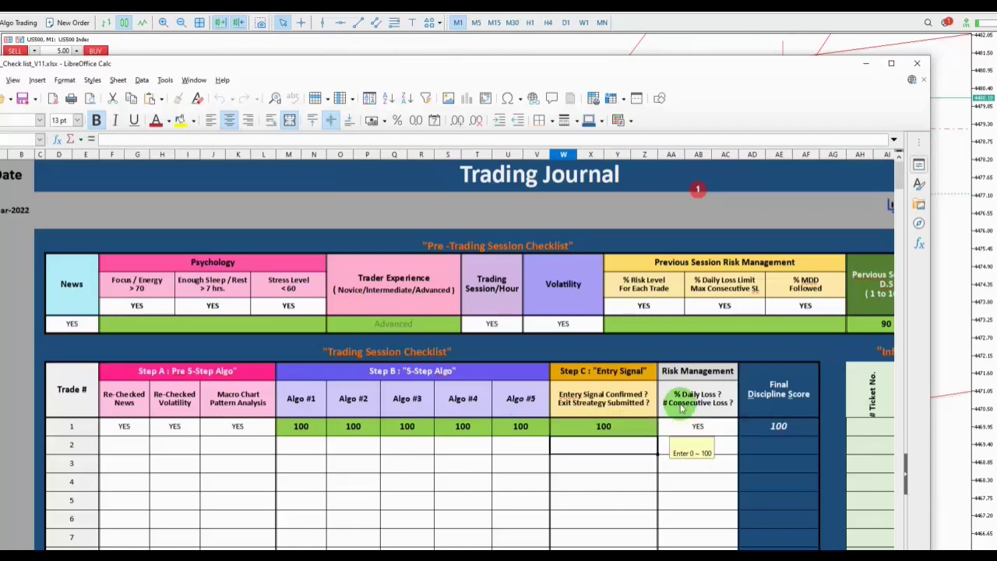
pyautogui.click(865, 63)
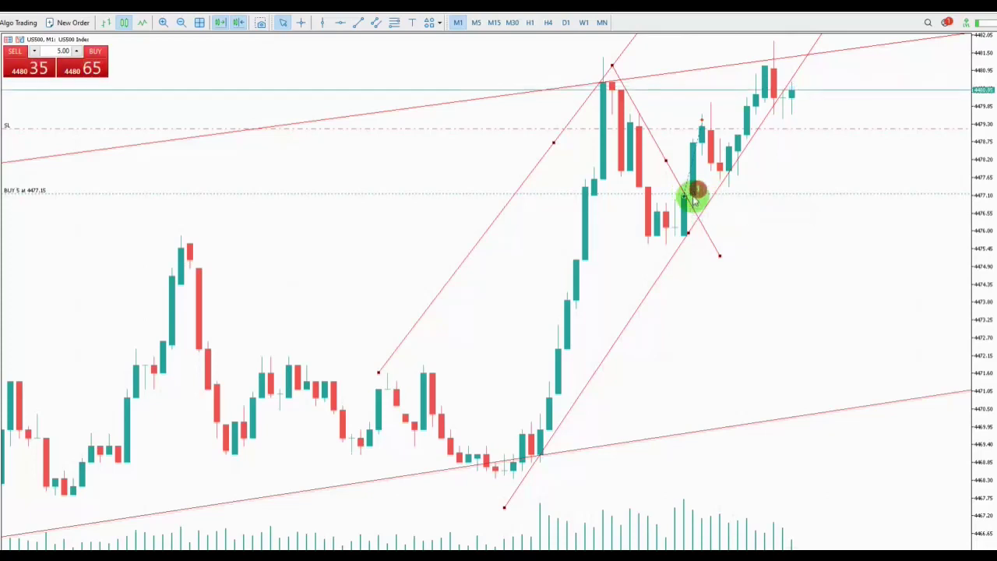
# Select the buy position and drag its stop loss below the 4477.15 entry to about 4475.4
pyautogui.click(699, 190)
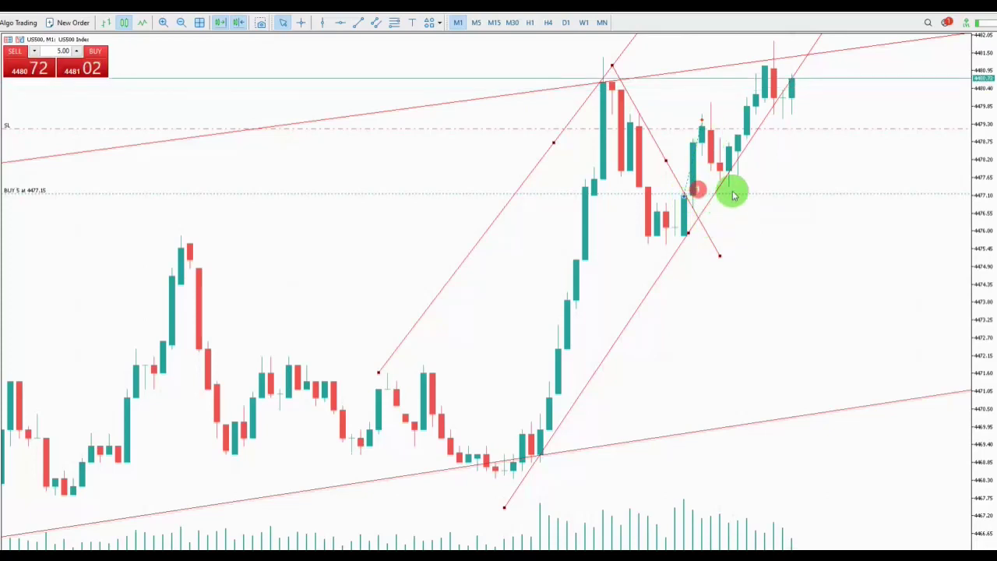
pyautogui.moveTo(732, 200); pyautogui.dragTo(757, 260)
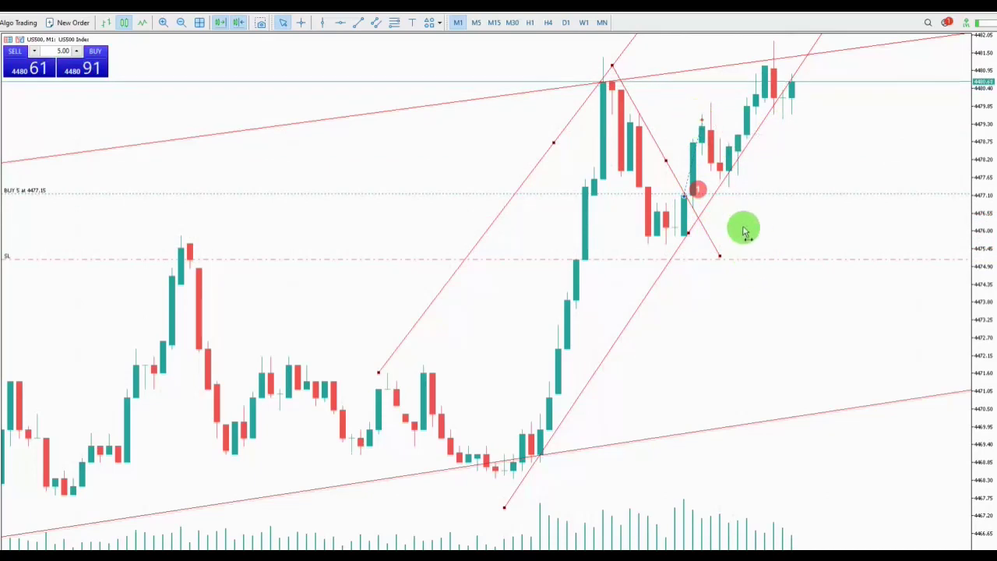
# Drag the stop loss above the 4477.15 entry to about 4479.3, locking roughly 14.45 AUD
pyautogui.moveTo(751, 253); pyautogui.dragTo(686, 128)
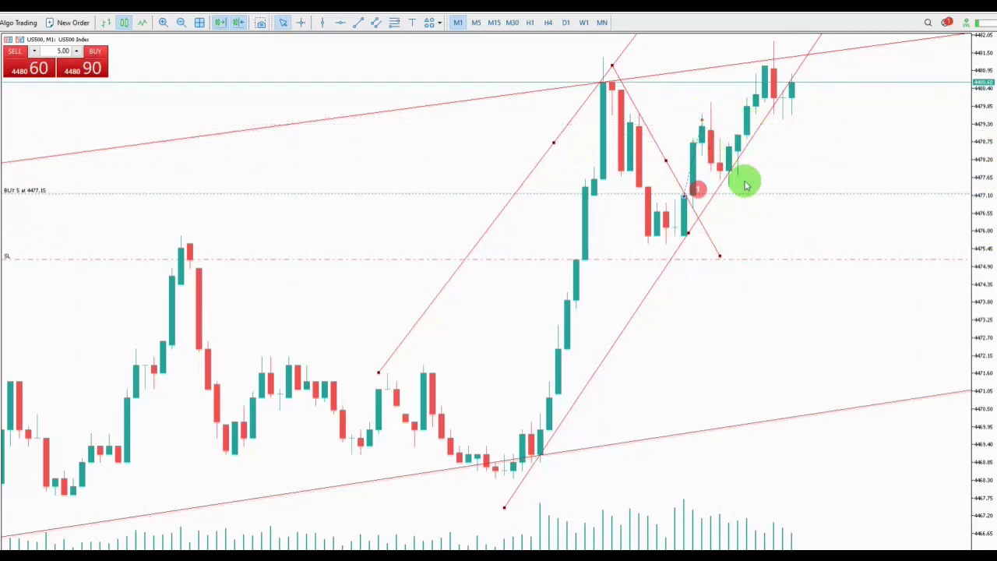
pyautogui.click(699, 188)
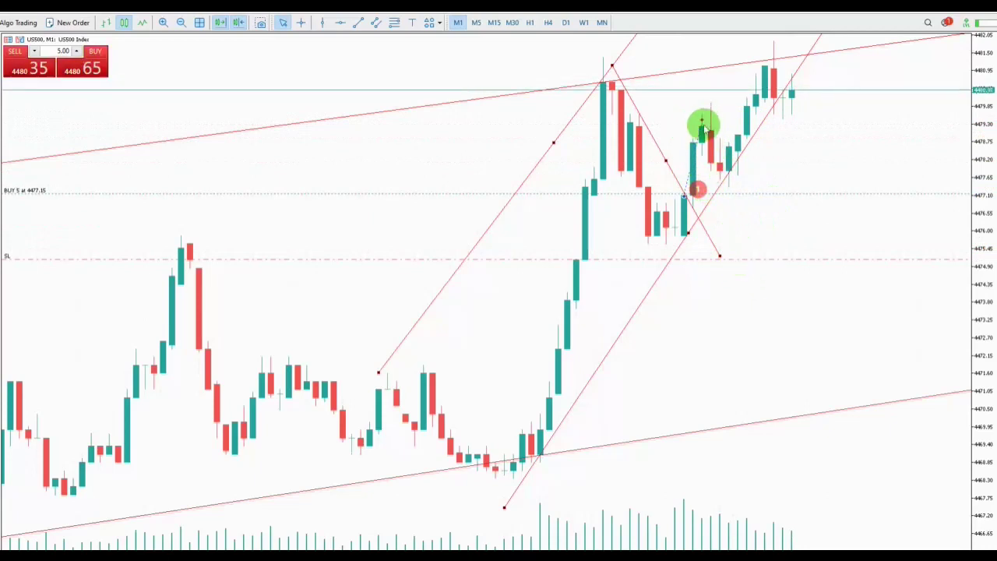
pyautogui.moveTo(733, 260); pyautogui.dragTo(733, 193)
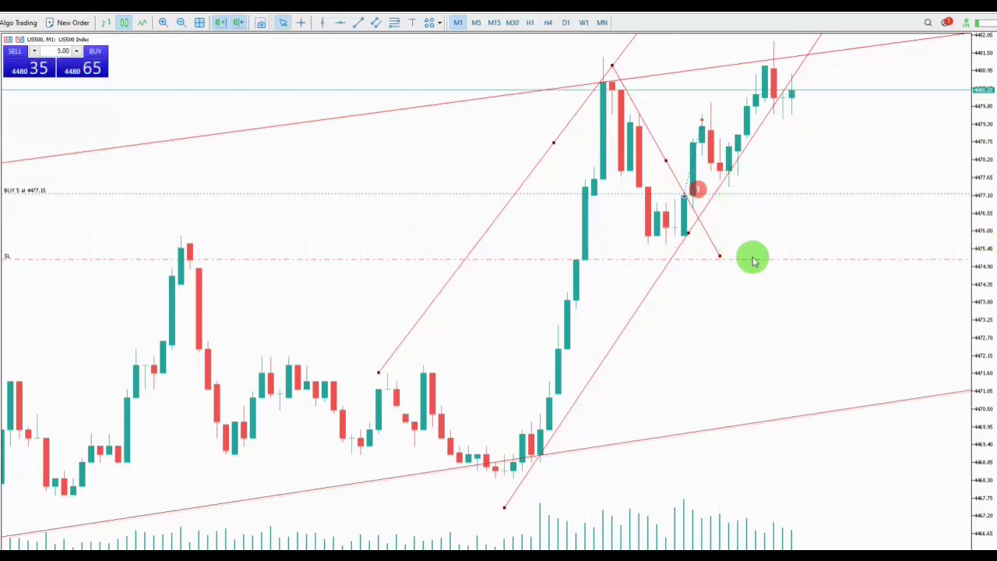
pyautogui.moveTo(747, 263); pyautogui.dragTo(738, 155)
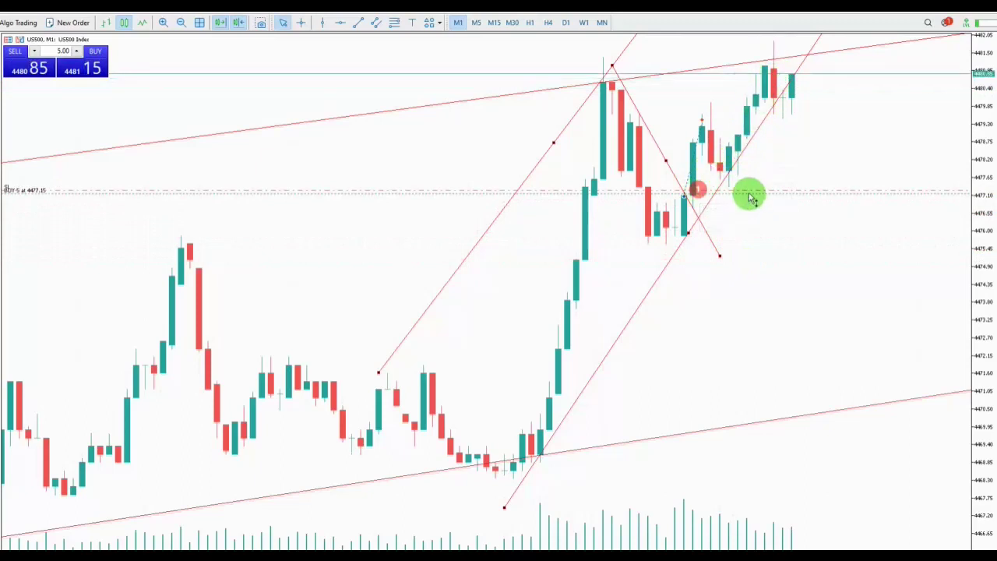
pyautogui.moveTo(747, 193)
pyautogui.mouseDown()
pyautogui.moveTo(772, 100)
pyautogui.moveTo(788, 101)
pyautogui.moveTo(769, 199)
pyautogui.moveTo(768, 133)
pyautogui.moveTo(768, 193)
pyautogui.moveTo(767, 164)
pyautogui.moveTo(779, 190)
pyautogui.moveTo(773, 127)
pyautogui.moveTo(779, 192)
pyautogui.moveTo(786, 129)
pyautogui.moveTo(776, 143)
pyautogui.moveTo(786, 129)
pyautogui.mouseUp()
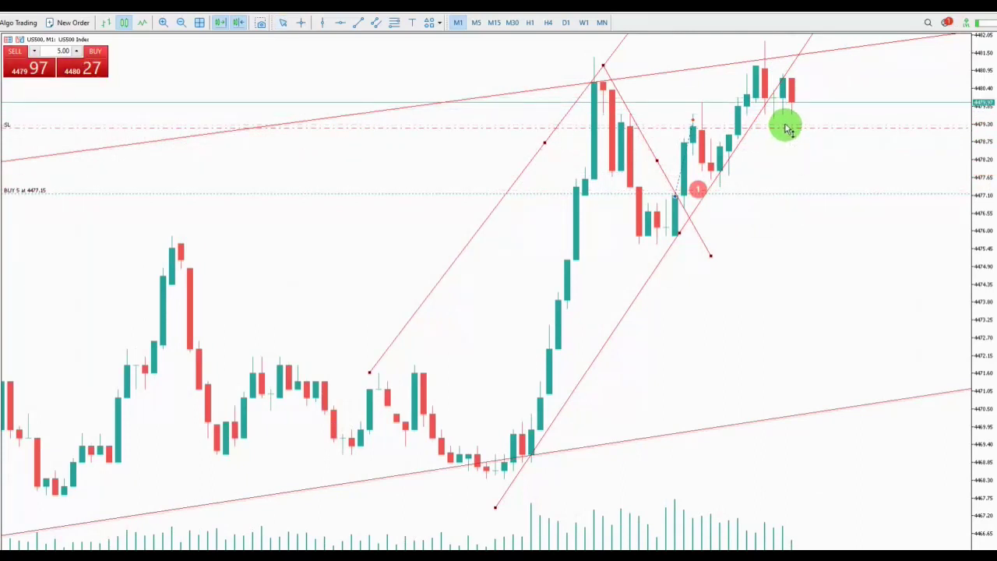
pyautogui.moveTo(785, 132)
pyautogui.mouseDown()
pyautogui.moveTo(677, 252)
pyautogui.moveTo(763, 105)
pyautogui.moveTo(795, 88)
pyautogui.moveTo(772, 114)
pyautogui.moveTo(784, 87)
pyautogui.moveTo(805, 93)
pyautogui.moveTo(783, 85)
pyautogui.moveTo(808, 96)
pyautogui.moveTo(799, 115)
pyautogui.moveTo(834, 106)
pyautogui.moveTo(979, 118)
pyautogui.moveTo(948, 94)
pyautogui.moveTo(959, 93)
pyautogui.moveTo(988, 144)
pyautogui.moveTo(985, 122)
pyautogui.moveTo(854, 272)
pyautogui.moveTo(685, 131)
pyautogui.moveTo(476, 32)
pyautogui.mouseUp()
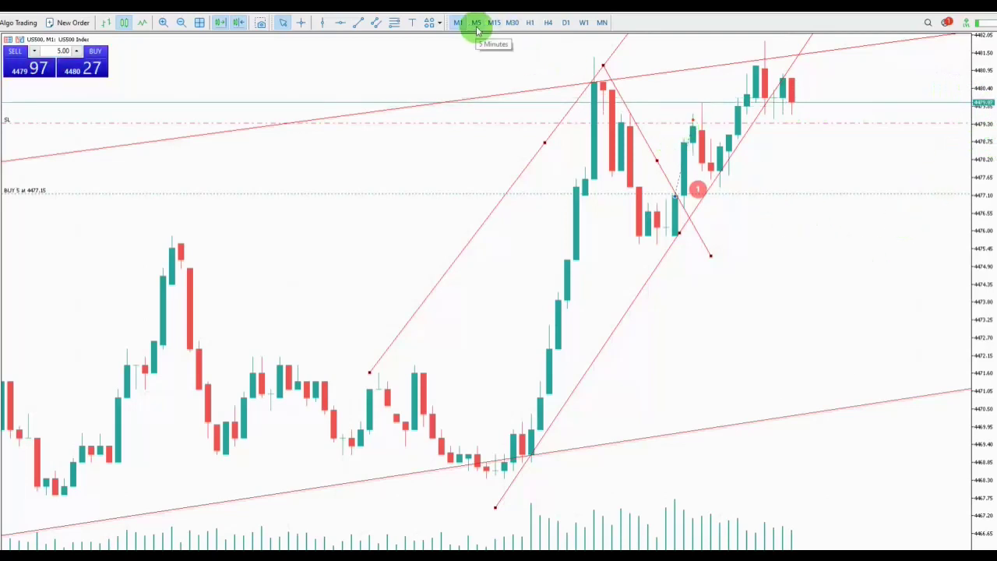
# Switch the US500 chart to M5 and drag the steep trendline's end point down near the latest candles
pyautogui.click(476, 30)
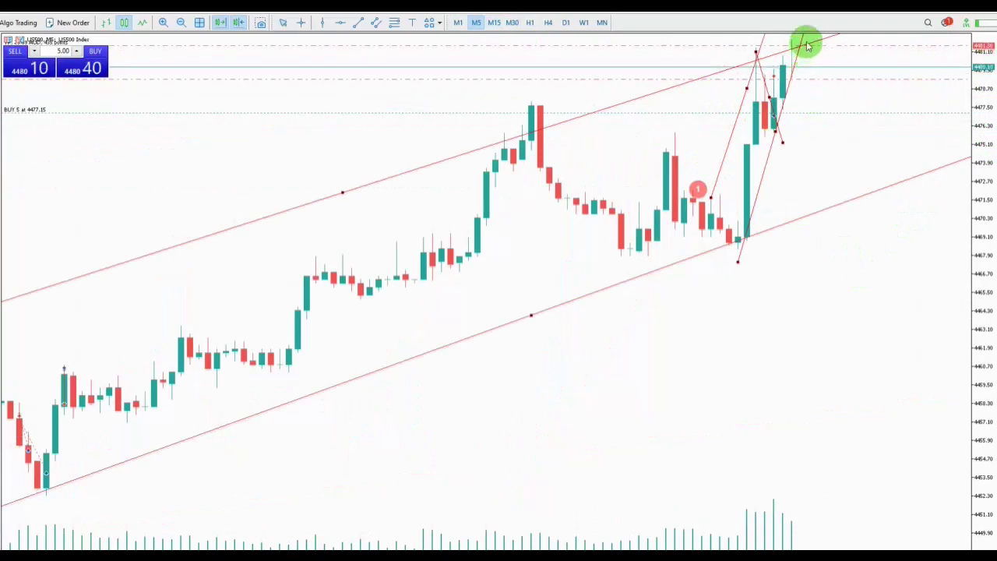
pyautogui.moveTo(806, 43); pyautogui.dragTo(792, 74)
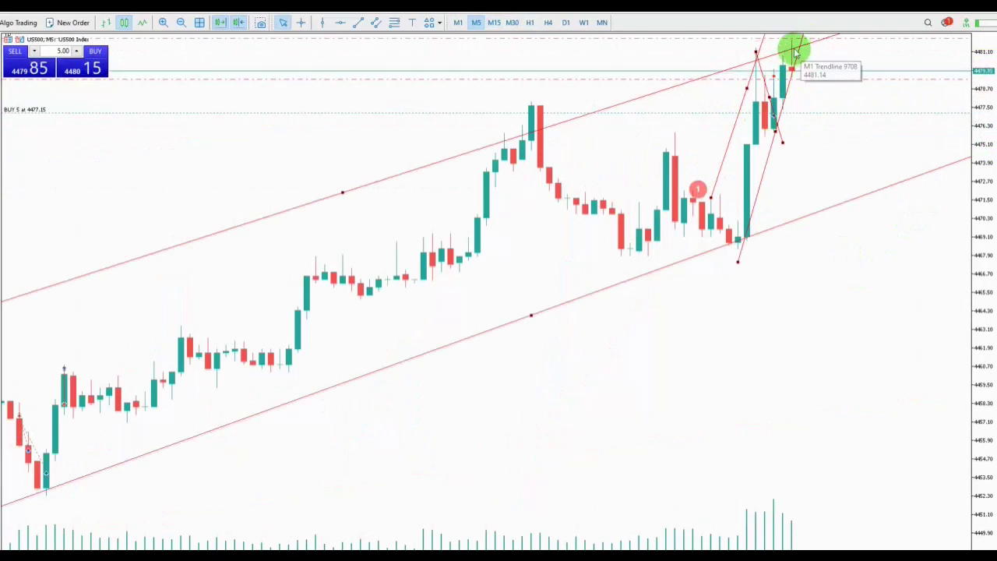
pyautogui.moveTo(803, 51); pyautogui.dragTo(802, 99)
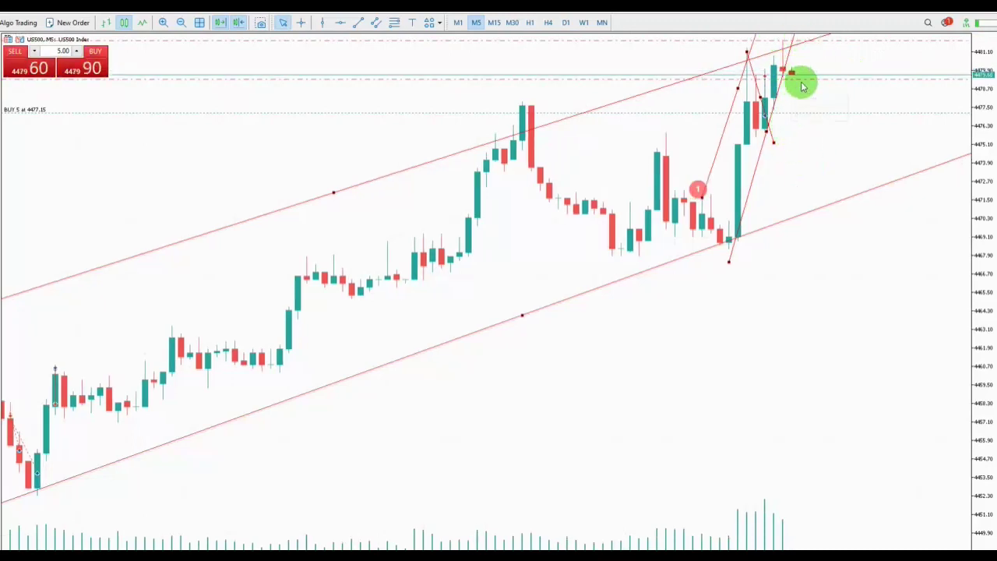
# Return the US500 chart to the M1 timeframe
pyautogui.click(459, 23)
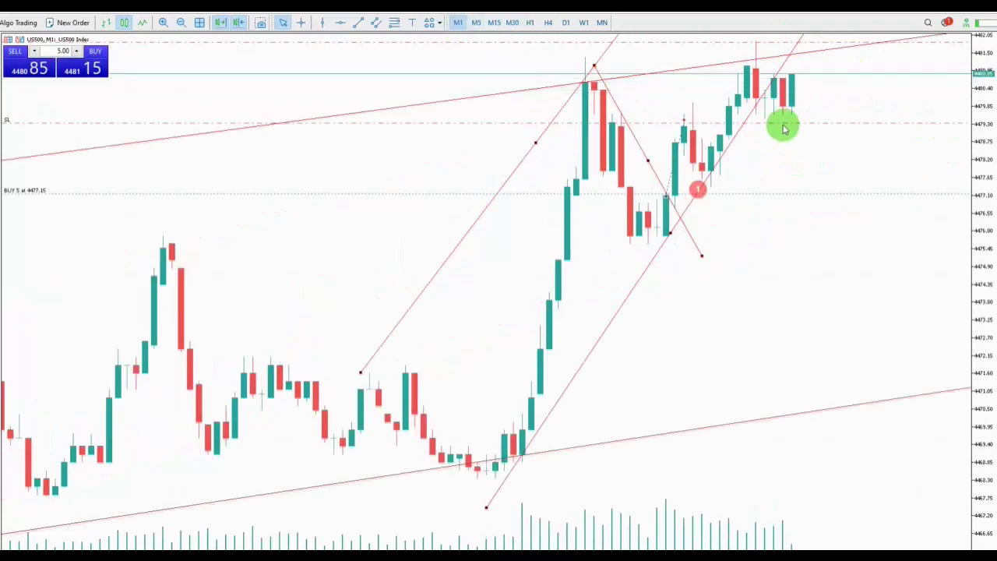